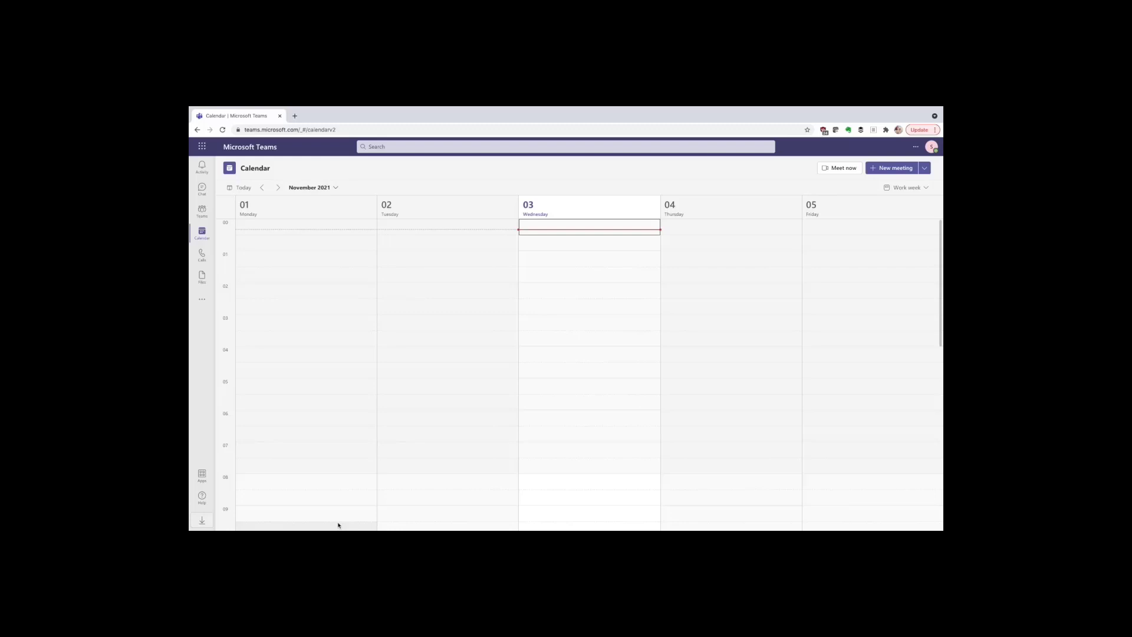
- Open the BMC Helix (stg) app chat and send the "sign in" command
click(201, 300)
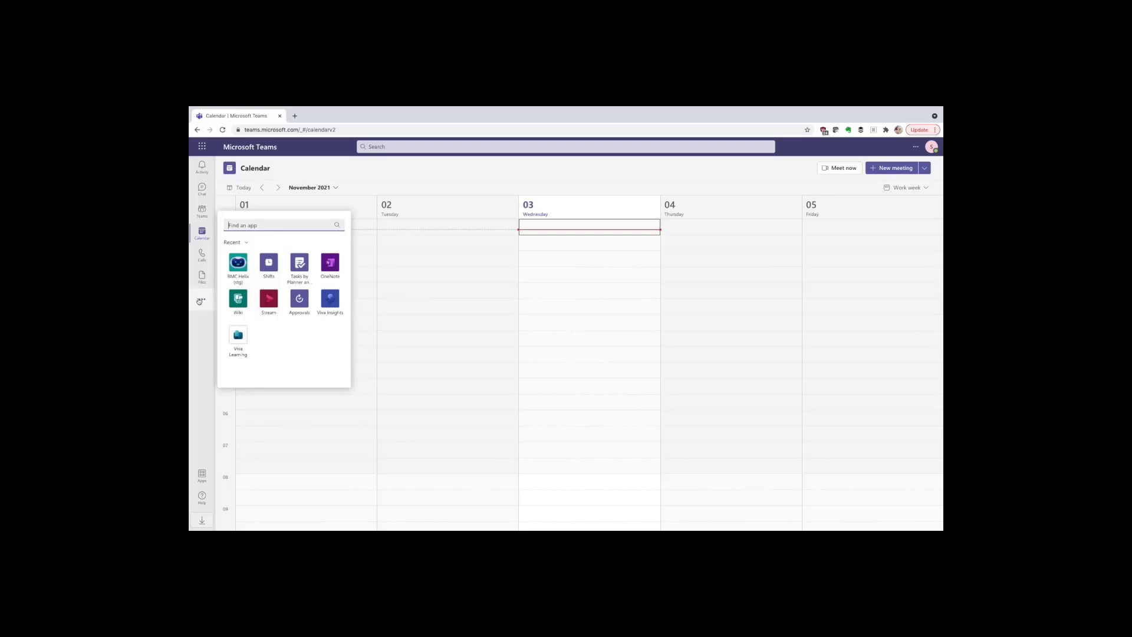
click(238, 264)
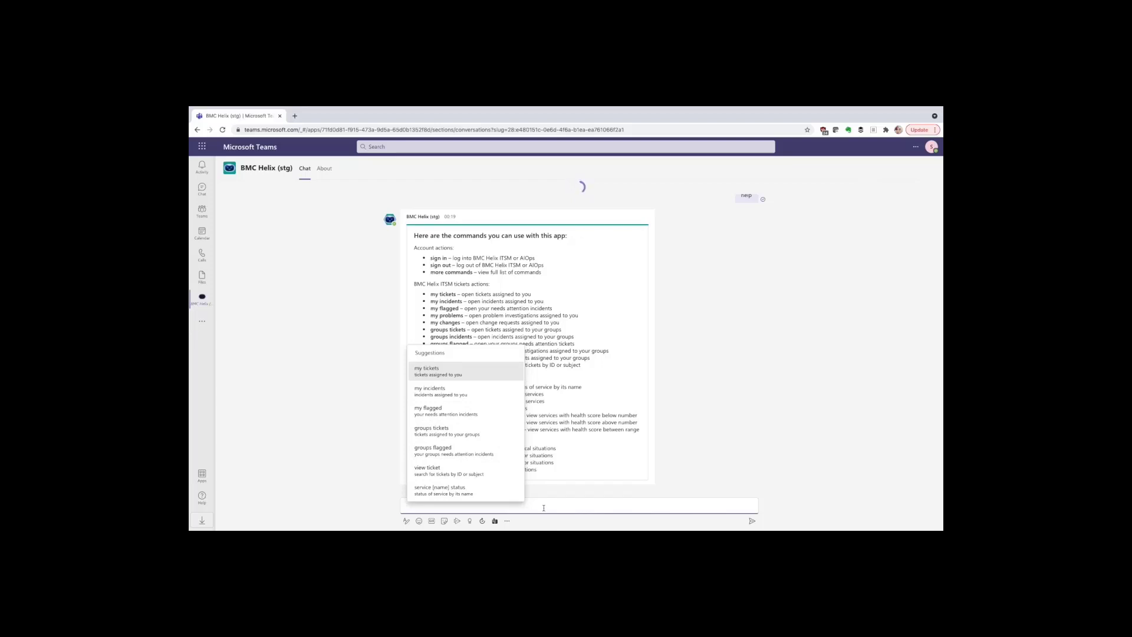
key(Escape)
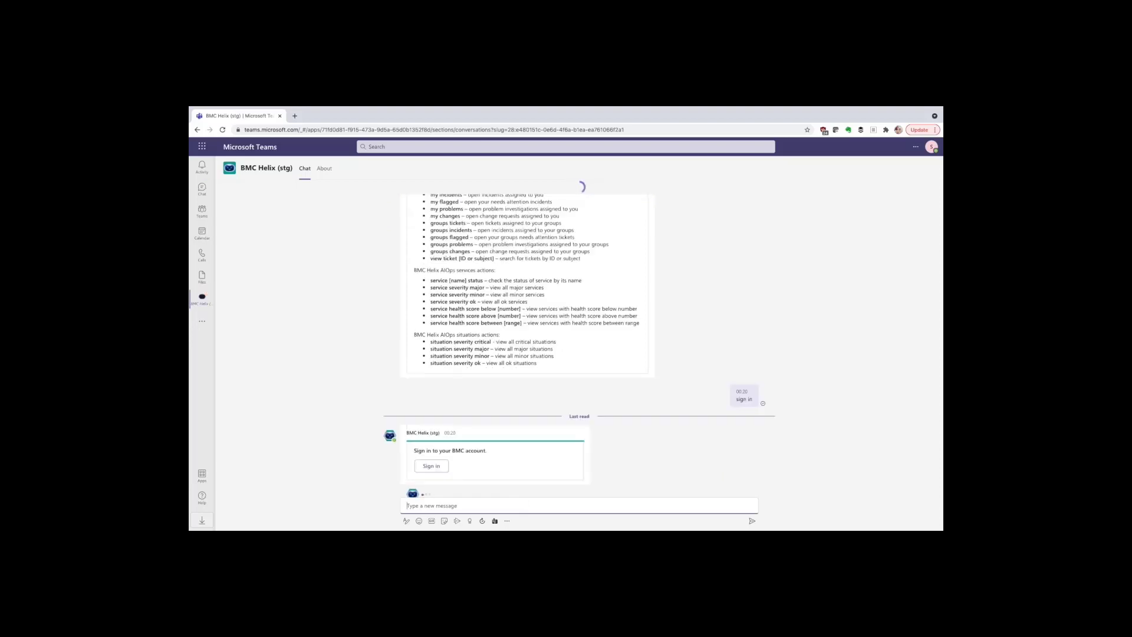
- Sign in to the BMC account by authorizing softserve-poc to log in, and return to the Teams chat
click(435, 470)
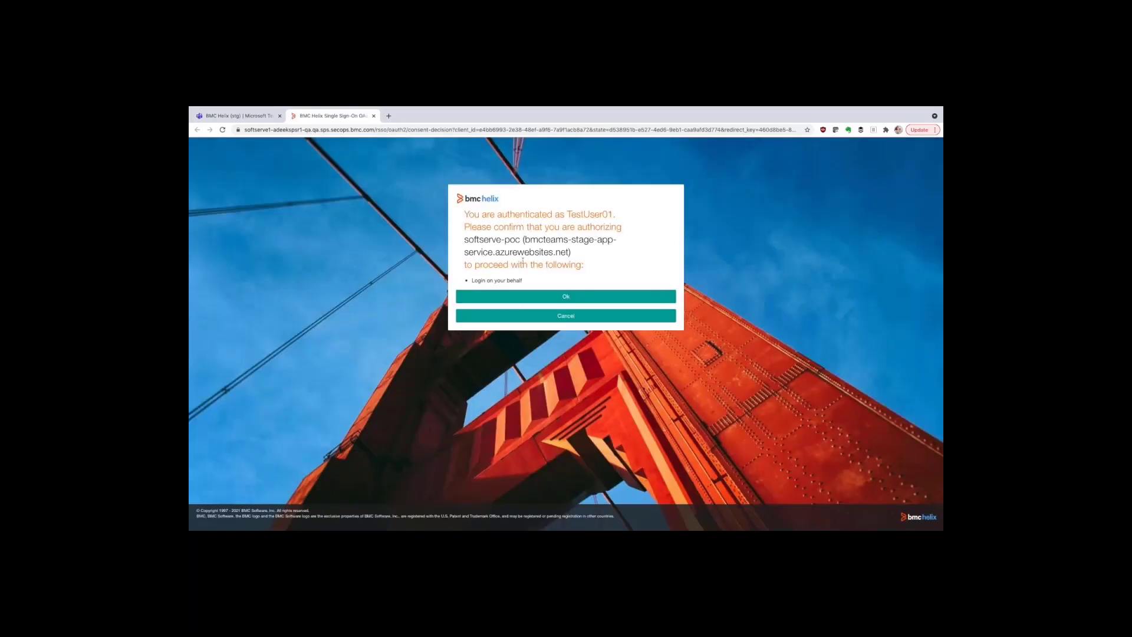
click(564, 296)
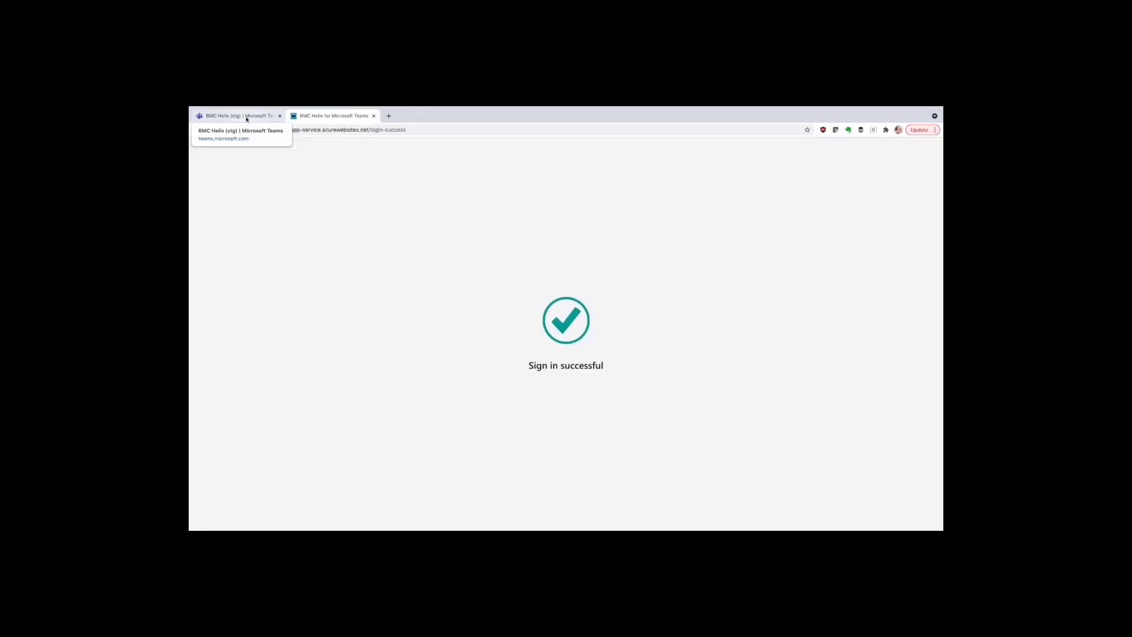
click(246, 118)
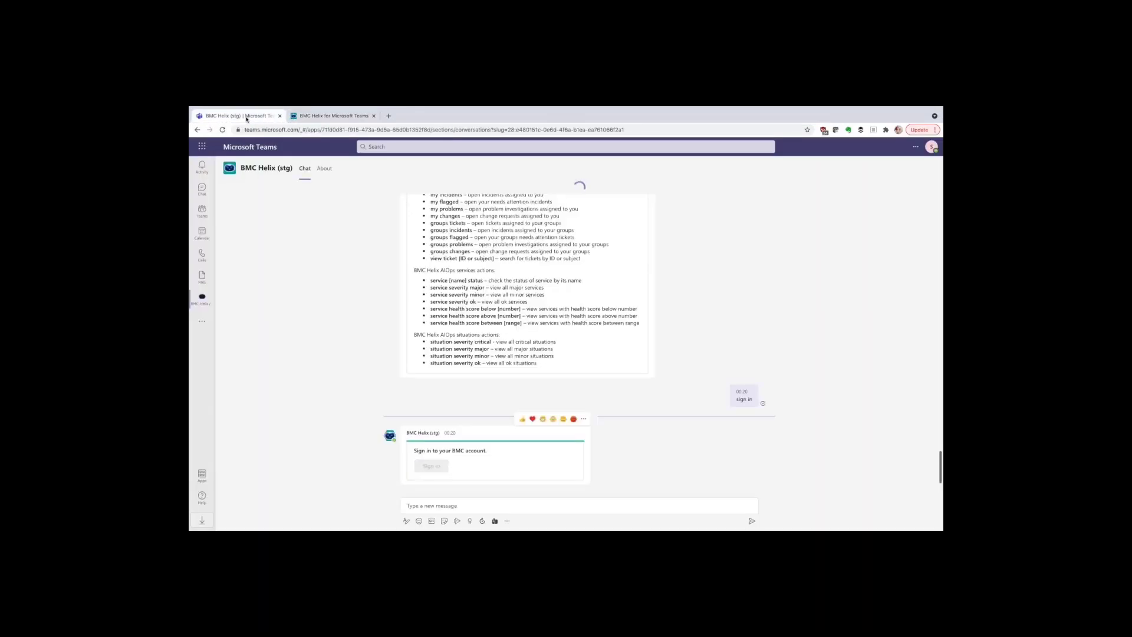
- Send the "groups tickets" command to the bot and list the incidents assigned to the user's groups
click(435, 499)
text(groups)
key(Return)
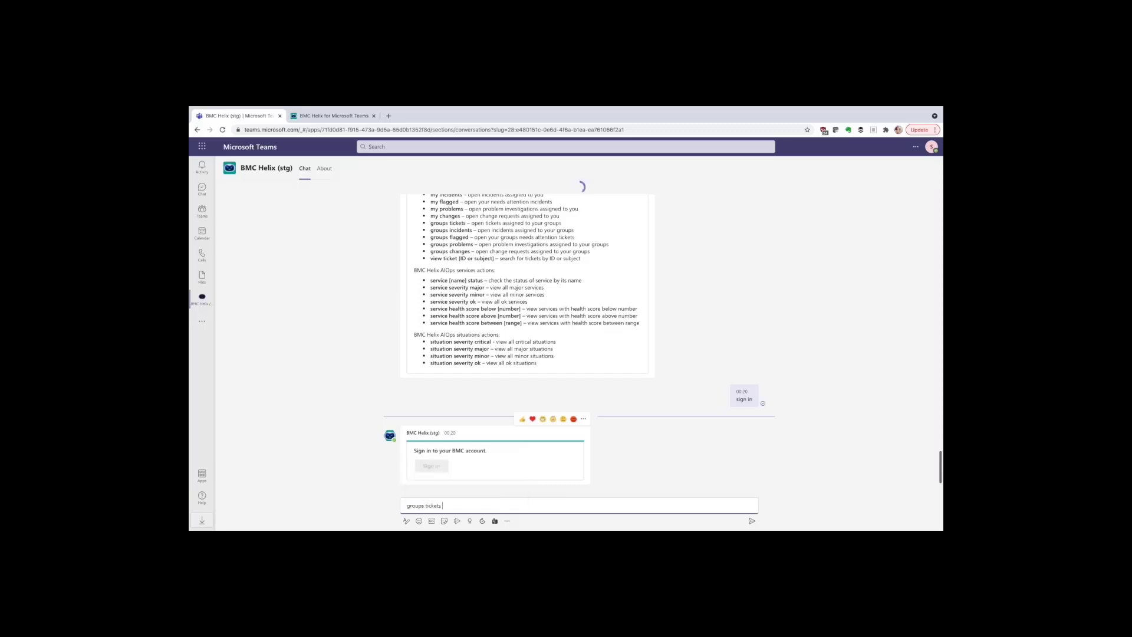
key(Return)
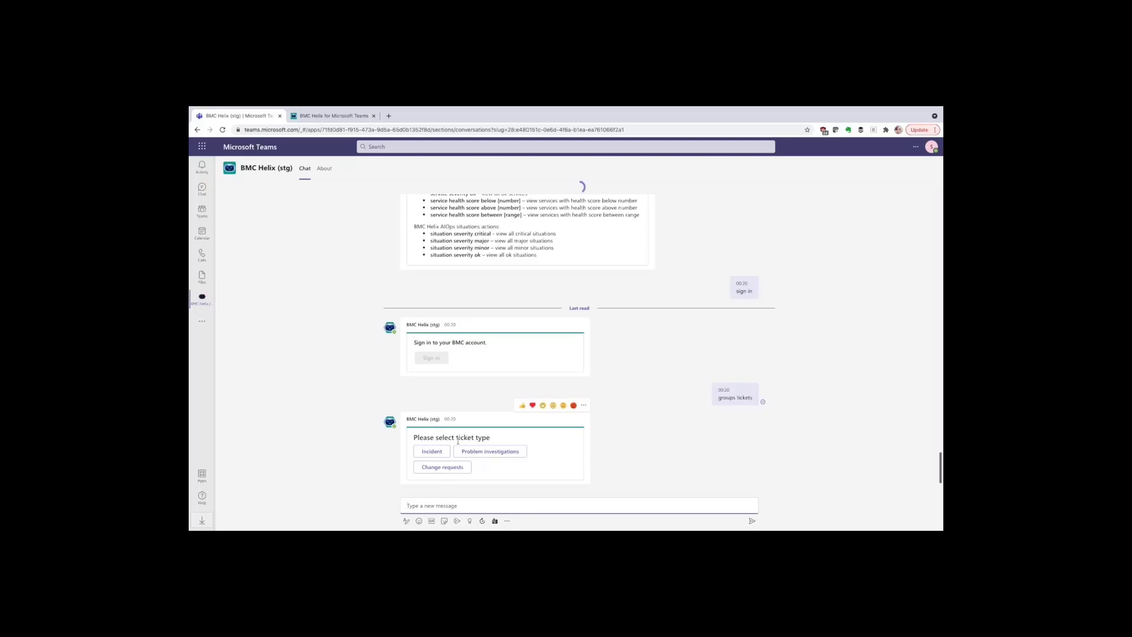
click(445, 453)
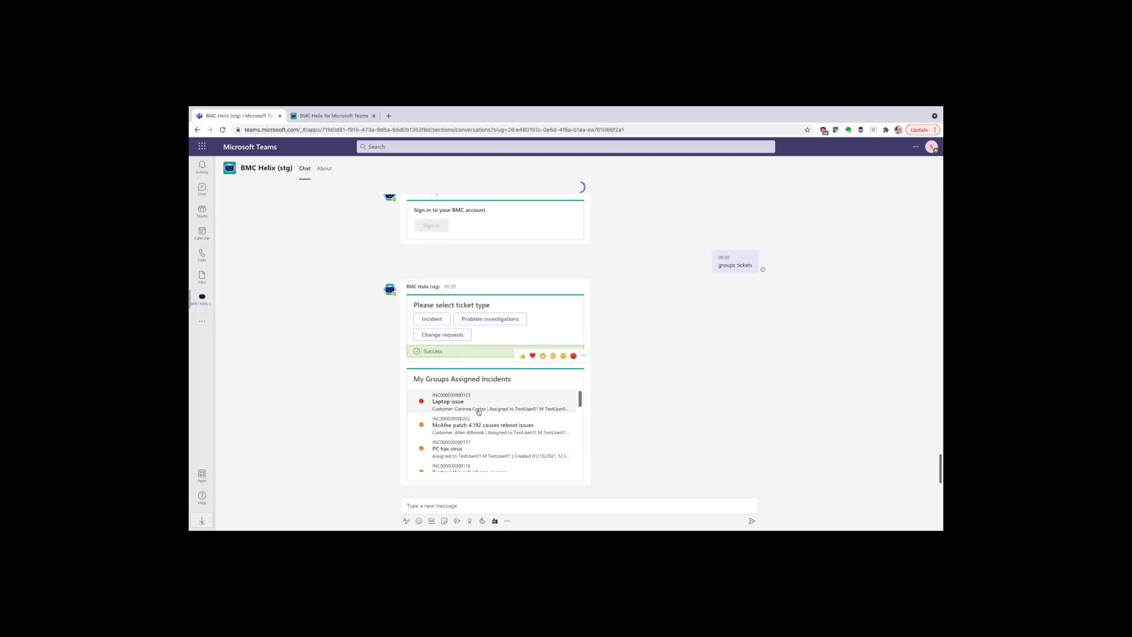
- Open the Laptop issue incident from the group's incidents and look through its activity
mouse_move(581, 409)
mouse_down()
mouse_move(582, 472)
mouse_move(578, 396)
mouse_up()
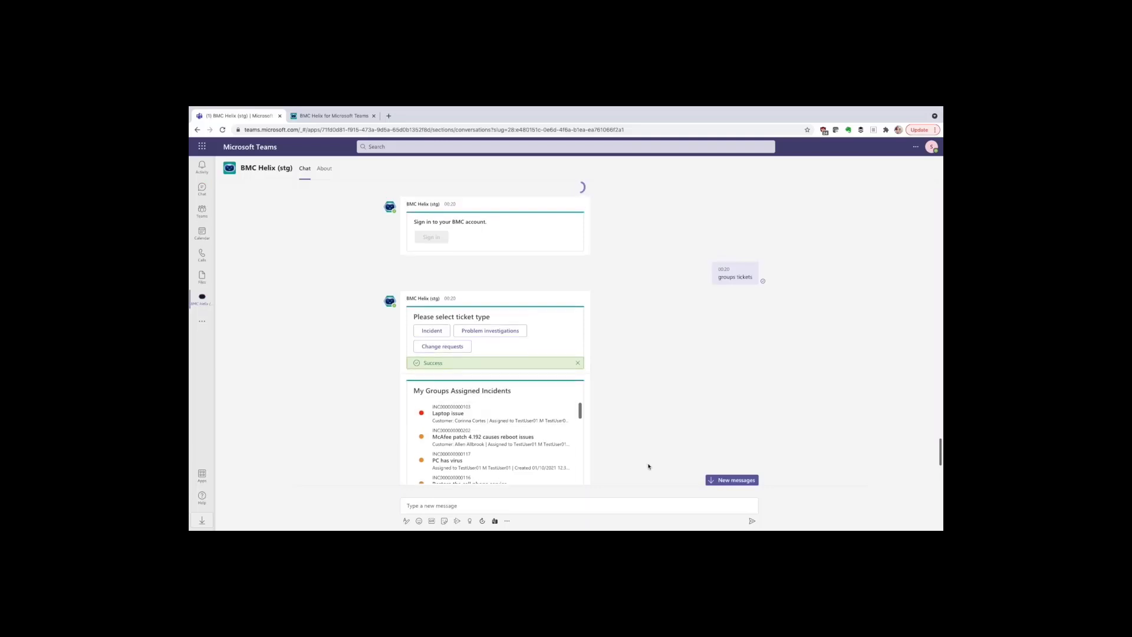
scroll(647, 463, down, 3)
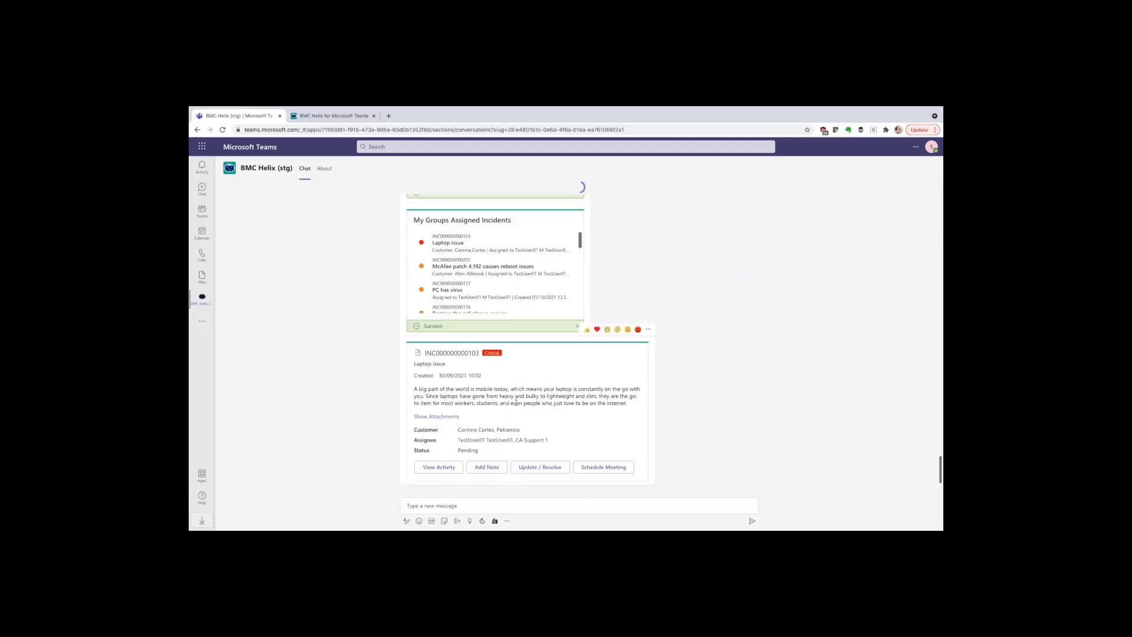
click(438, 467)
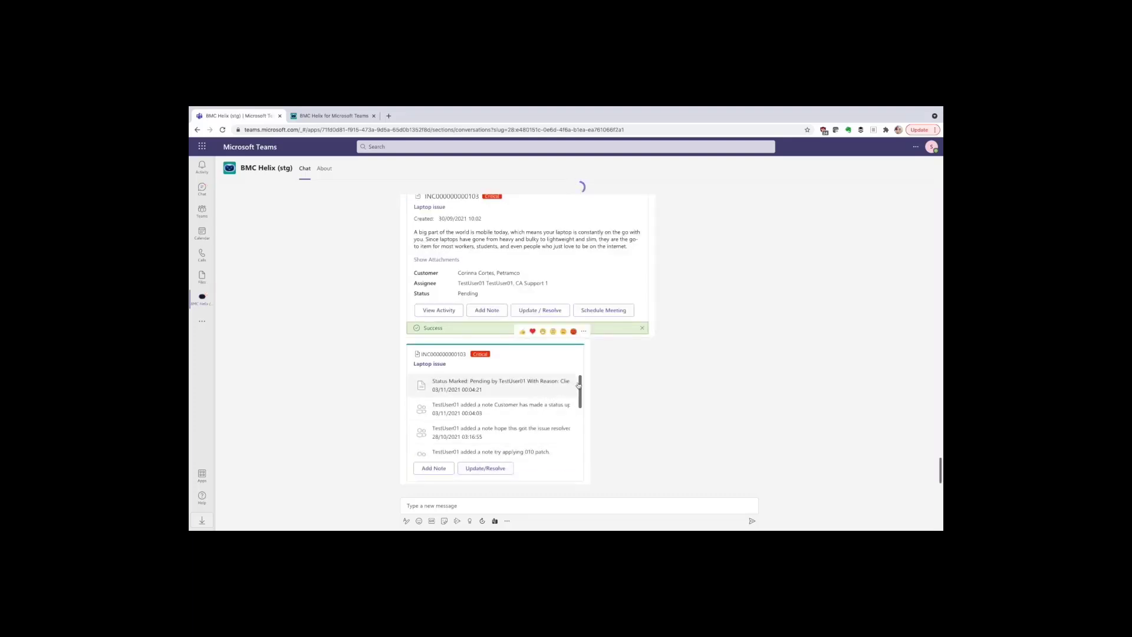
scroll(579, 390, down, 1)
mouse_move(578, 392)
mouse_down()
mouse_move(575, 444)
mouse_move(578, 383)
mouse_up()
- Add a public Customer Status Update note reading "Adding a new customer status update" to the Laptop issue incident
click(424, 470)
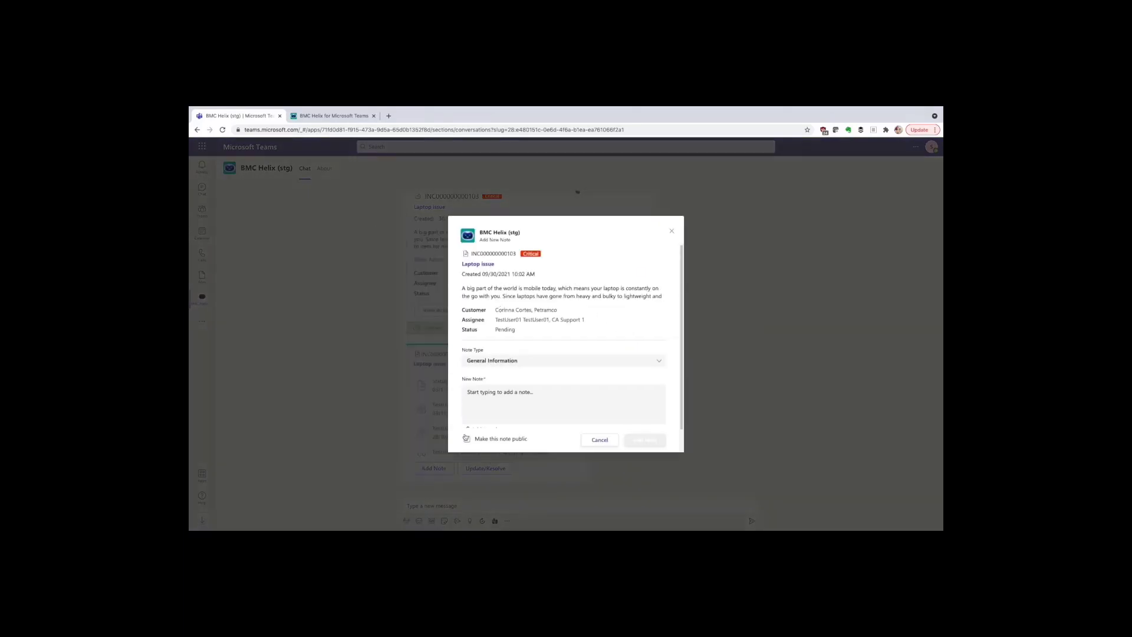
click(506, 361)
click(504, 398)
text(Adding a)
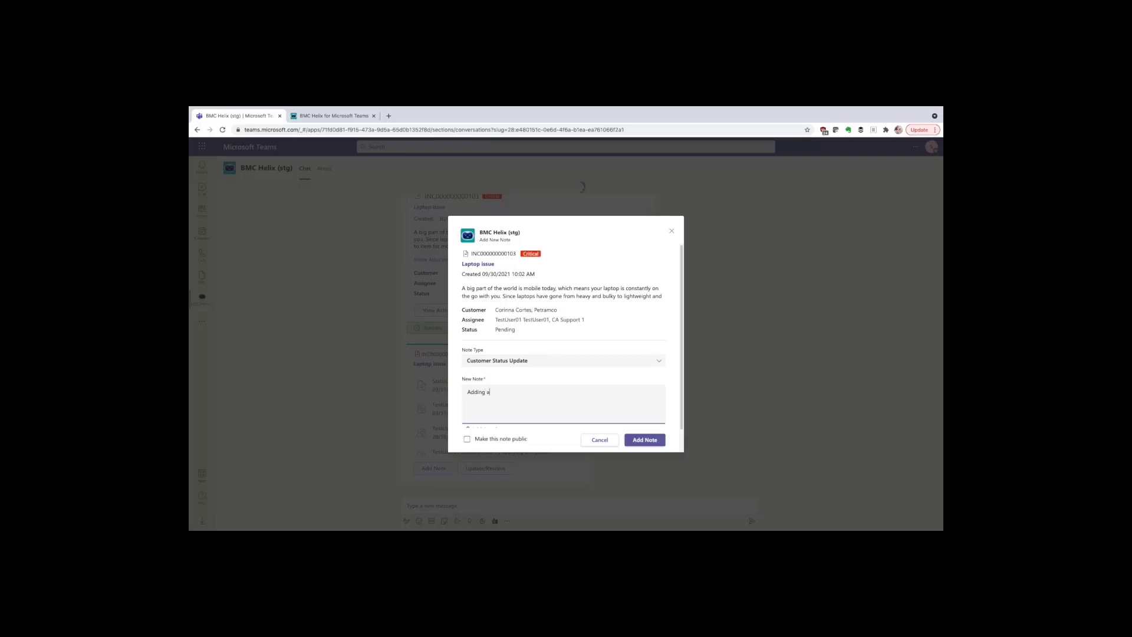
text( new customer status update)
click(495, 438)
scroll(504, 394, down, 1)
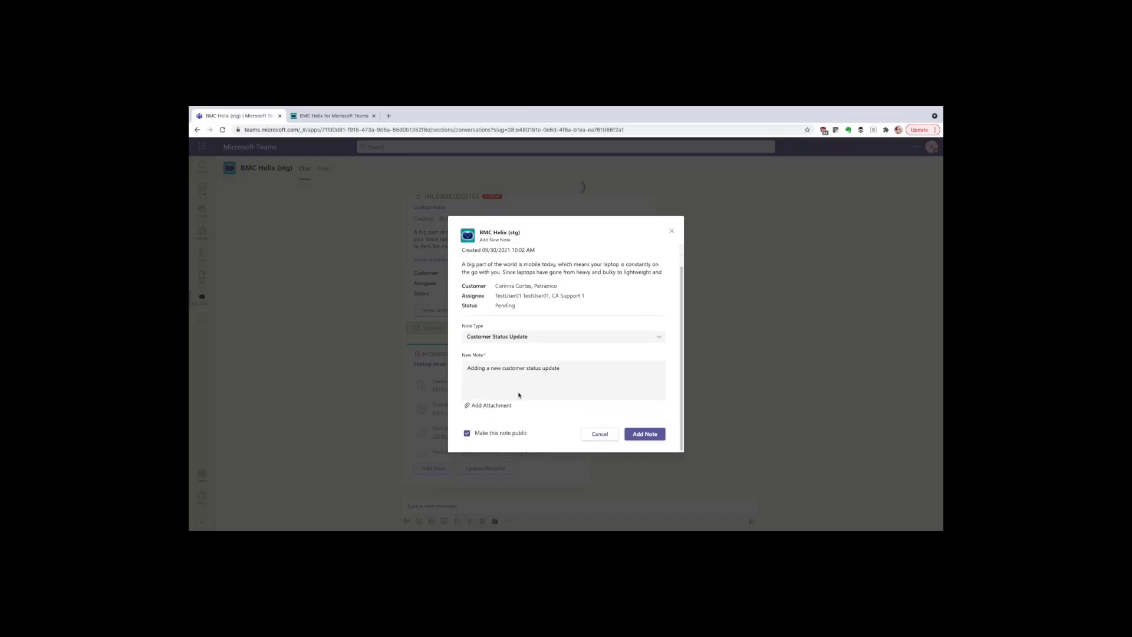
click(643, 434)
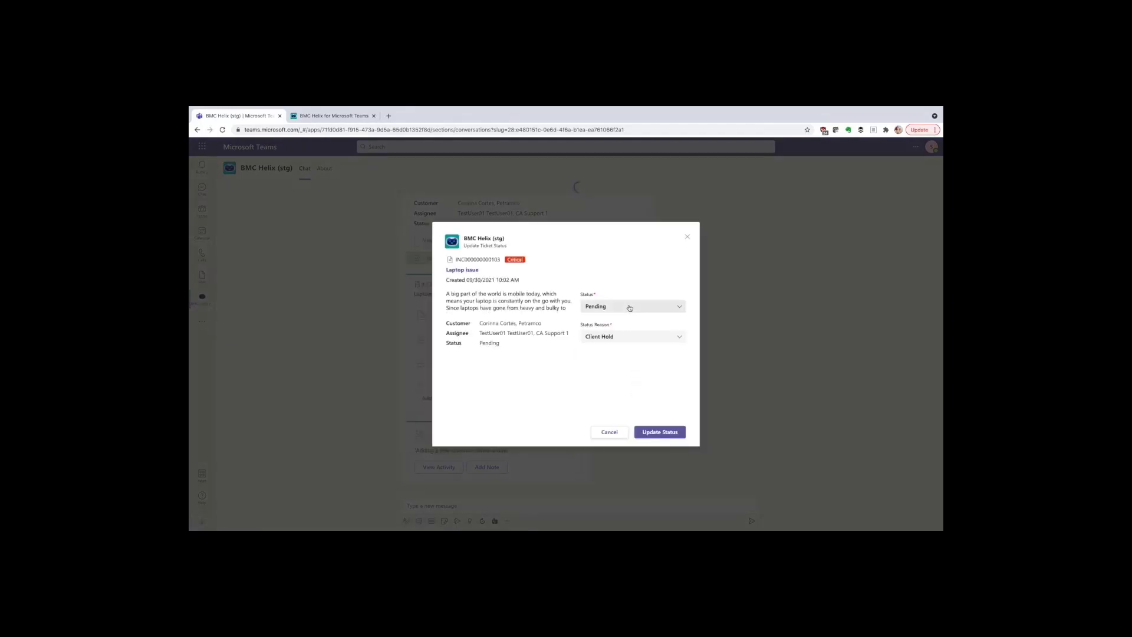
- Update the status of the Laptop issue incident to In Progress
click(627, 307)
click(611, 343)
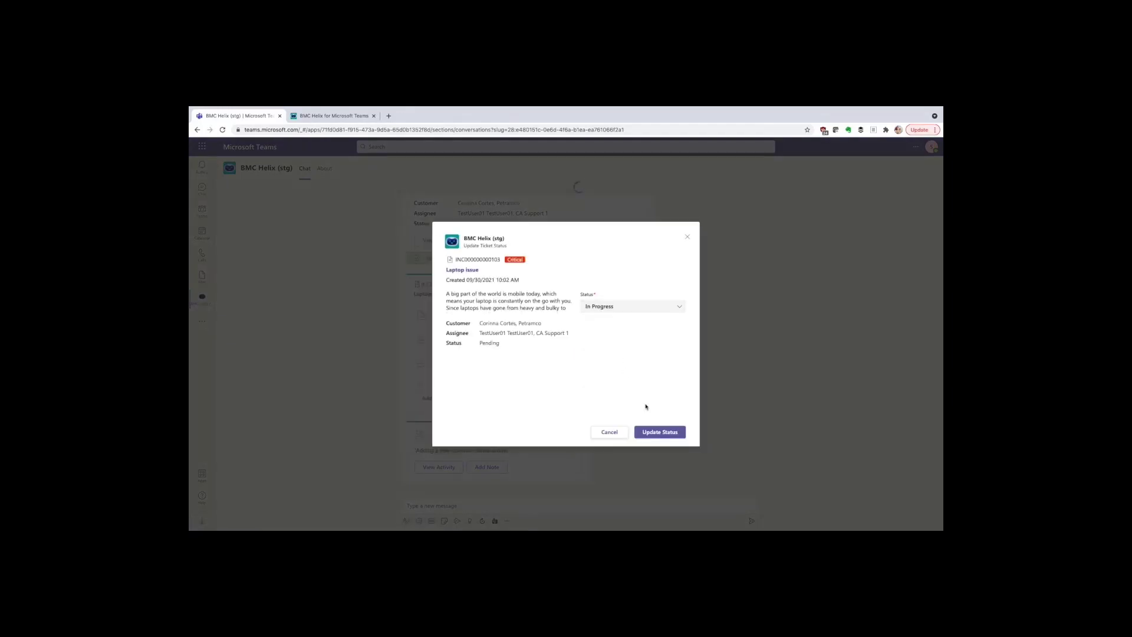
click(659, 432)
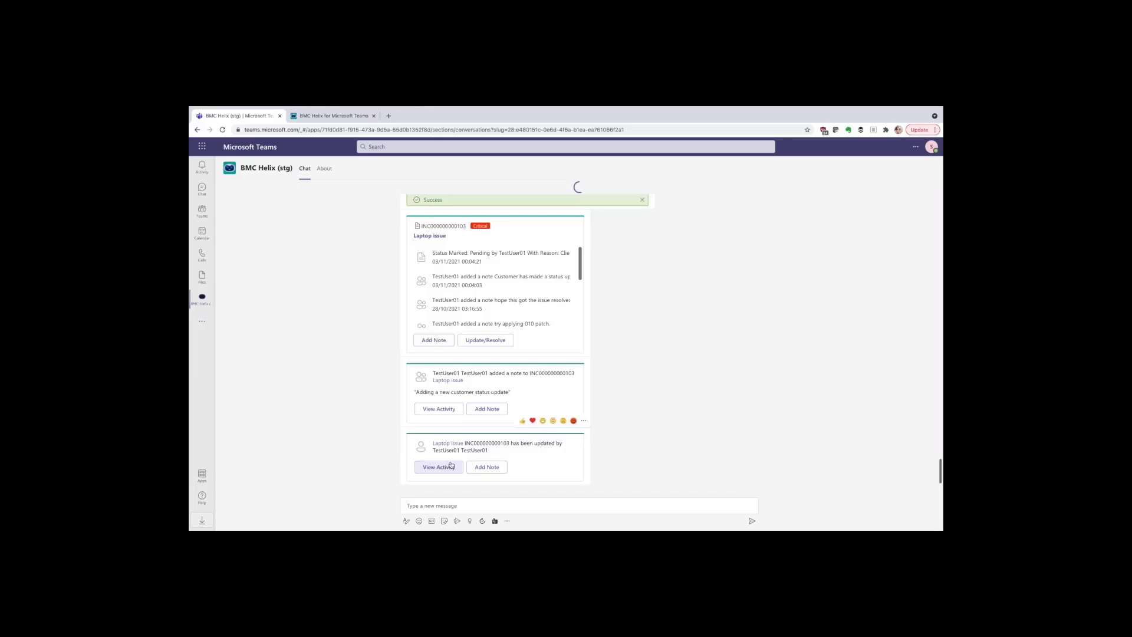
- Review the Laptop issue's activity in the chat, check the ticket in BMC Helix ITSM, and return to Teams
click(438, 467)
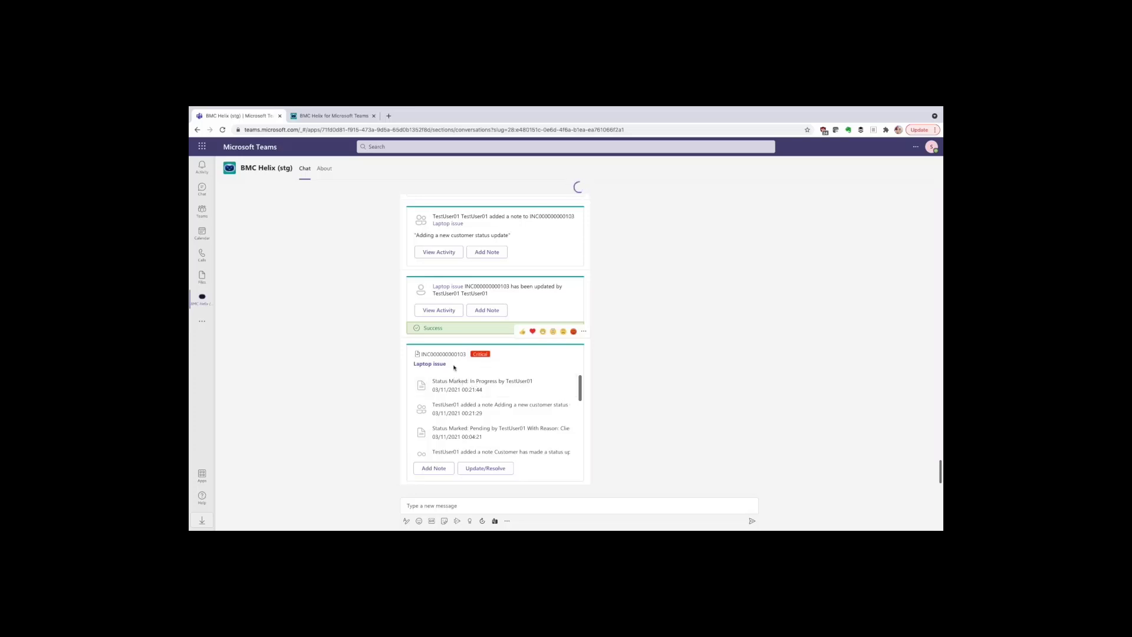
scroll(456, 368, up, 1)
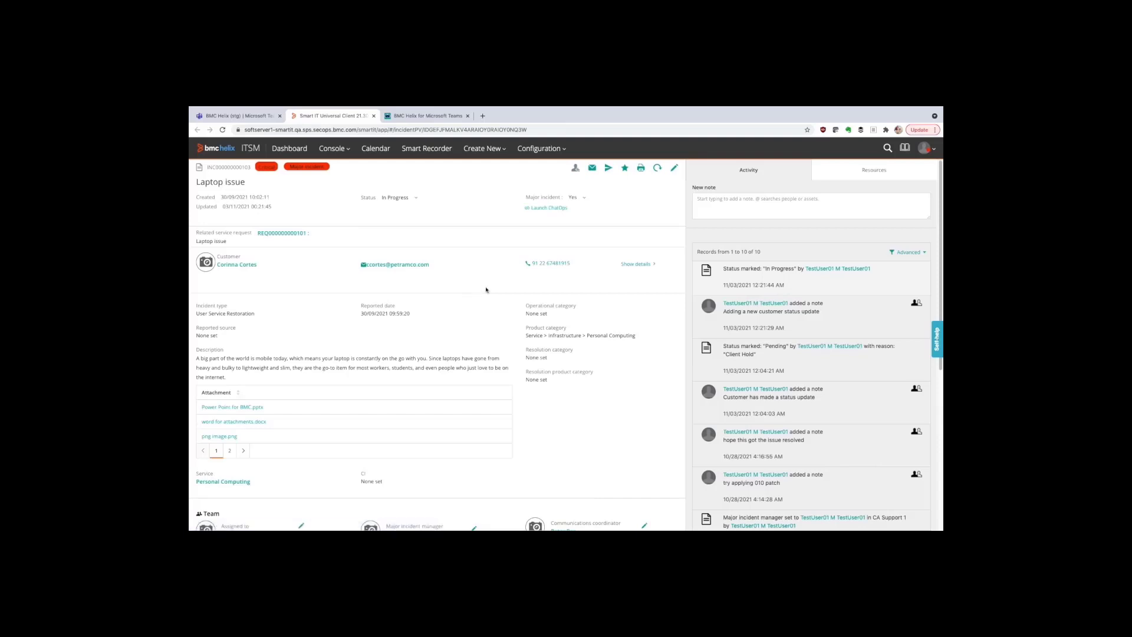
click(241, 116)
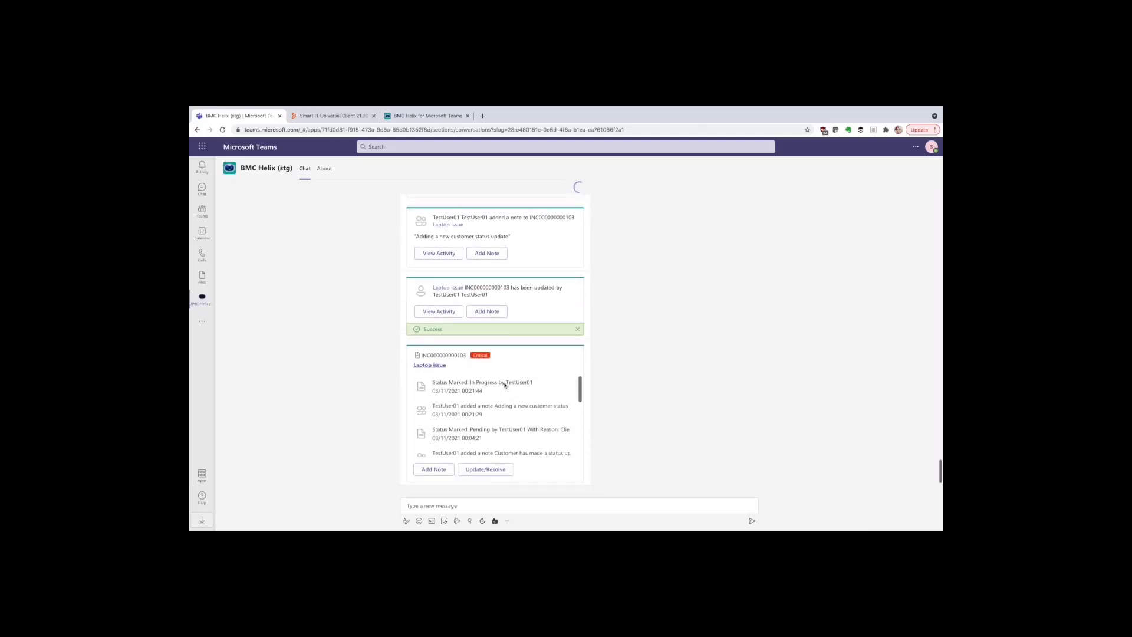
- Open the "McAfee patch 4.192 causes reboot issues" incident and look at its meeting scheduling form without sending it
scroll(511, 372, up, 10)
scroll(505, 386, down, 4)
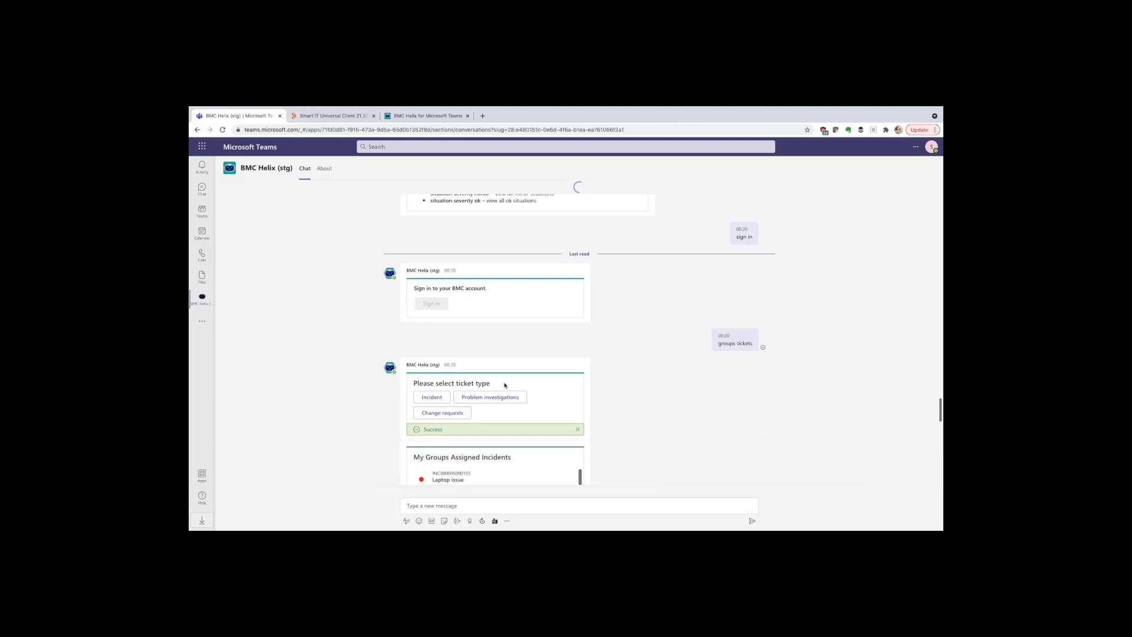
scroll(504, 386, down, 1)
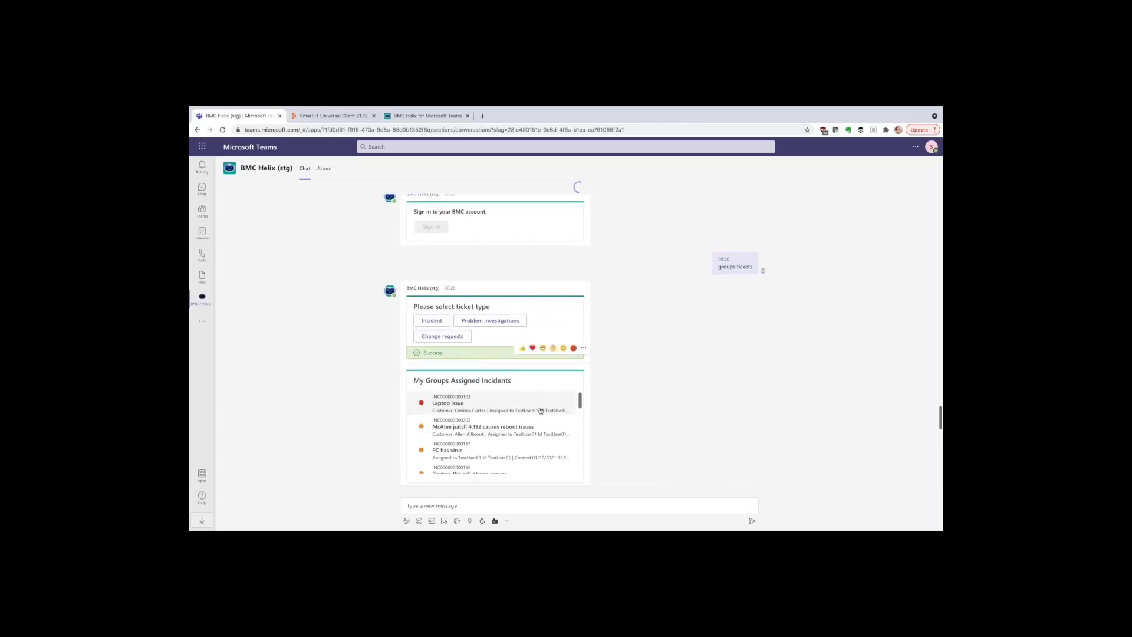
scroll(629, 435, down, 10)
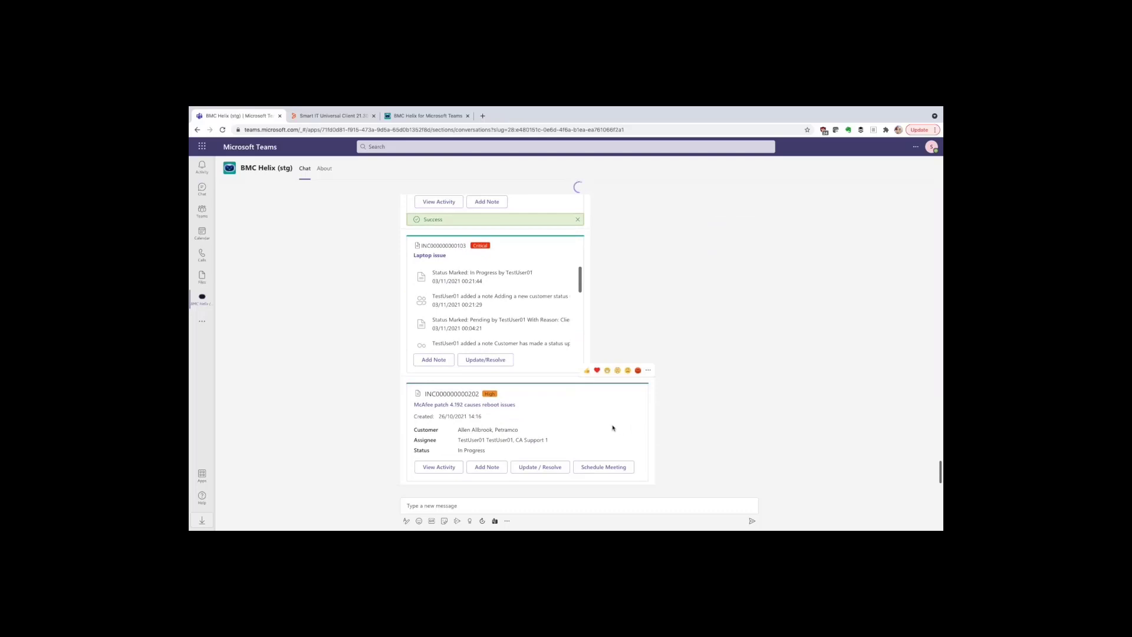
click(595, 469)
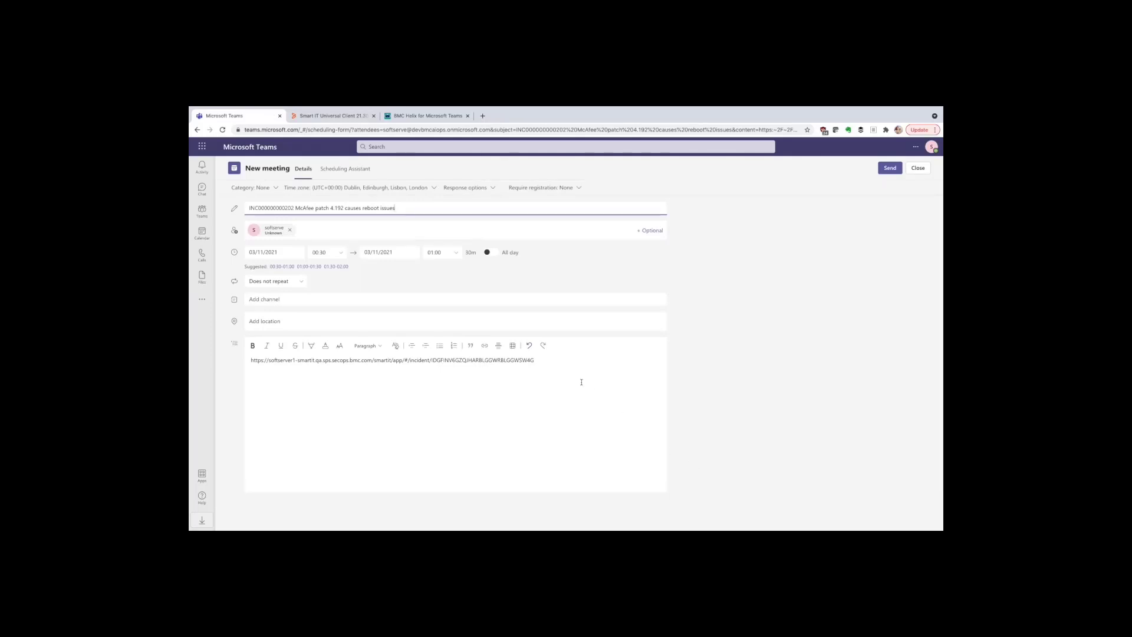
click(197, 129)
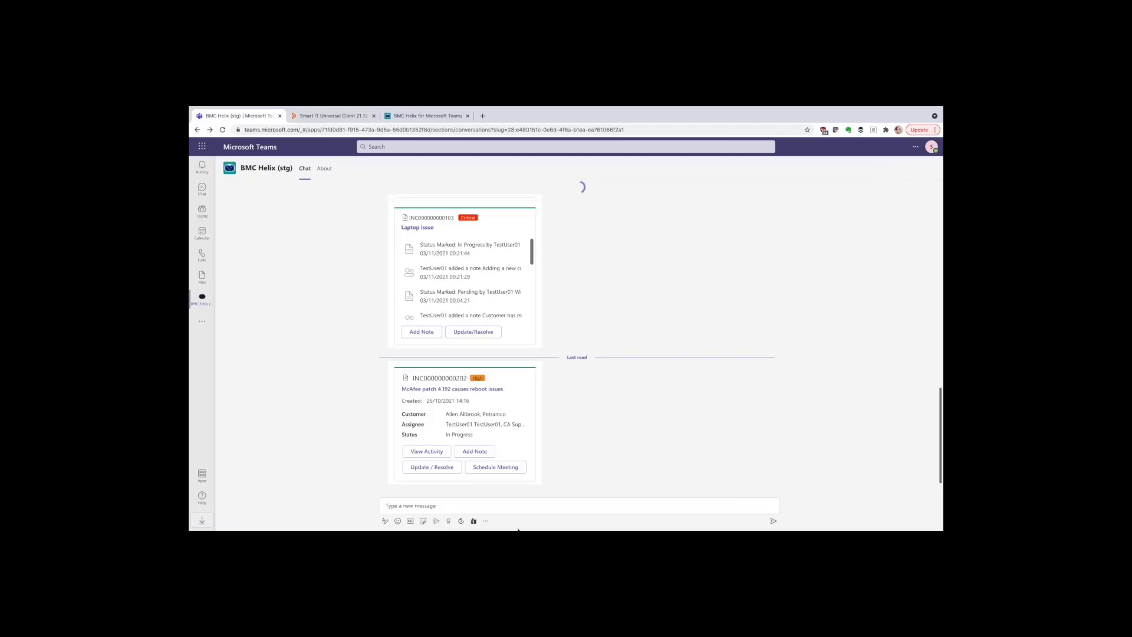
- Send the "help" command to the bot to list its available commands
click(508, 506)
text(help)
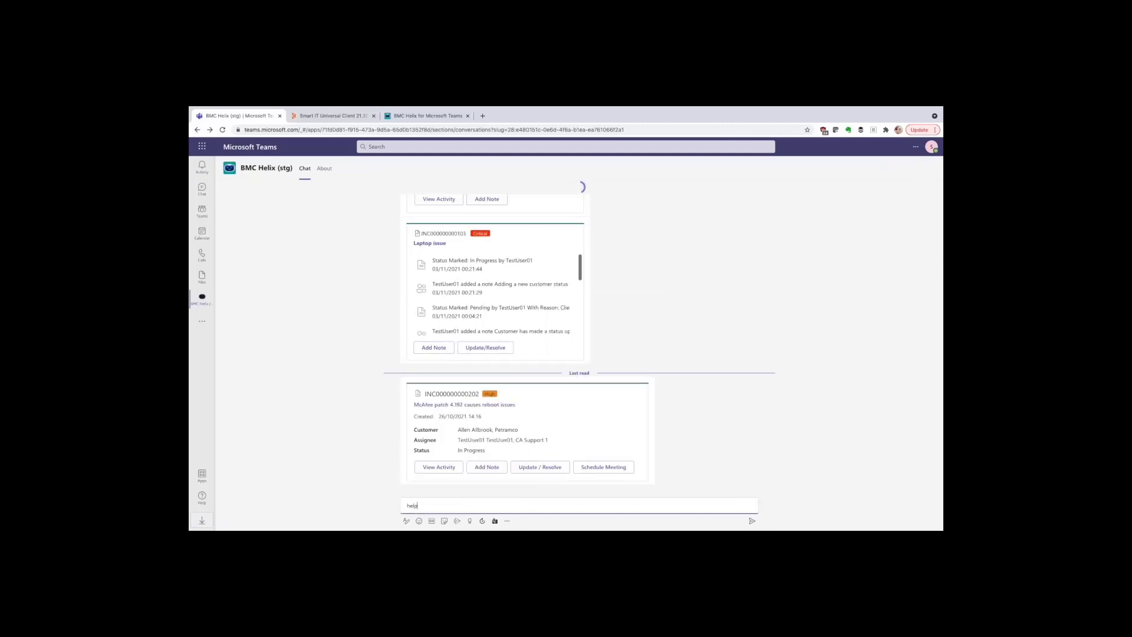
key(Return)
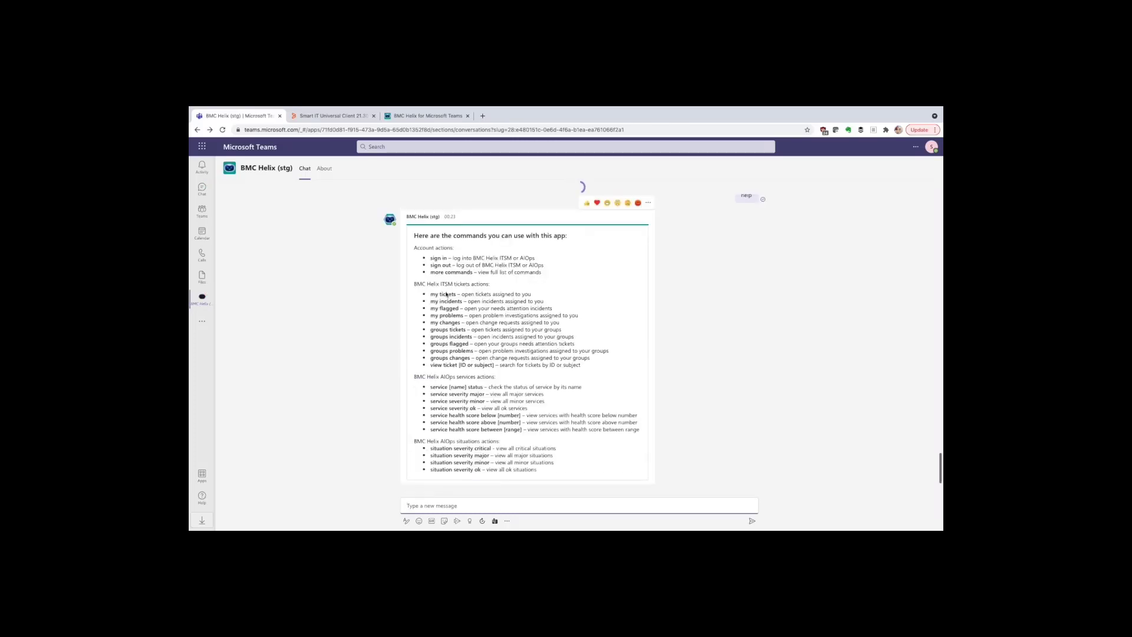
- Send the "view ticket" command and search the tickets for "003"
click(468, 504)
text(view)
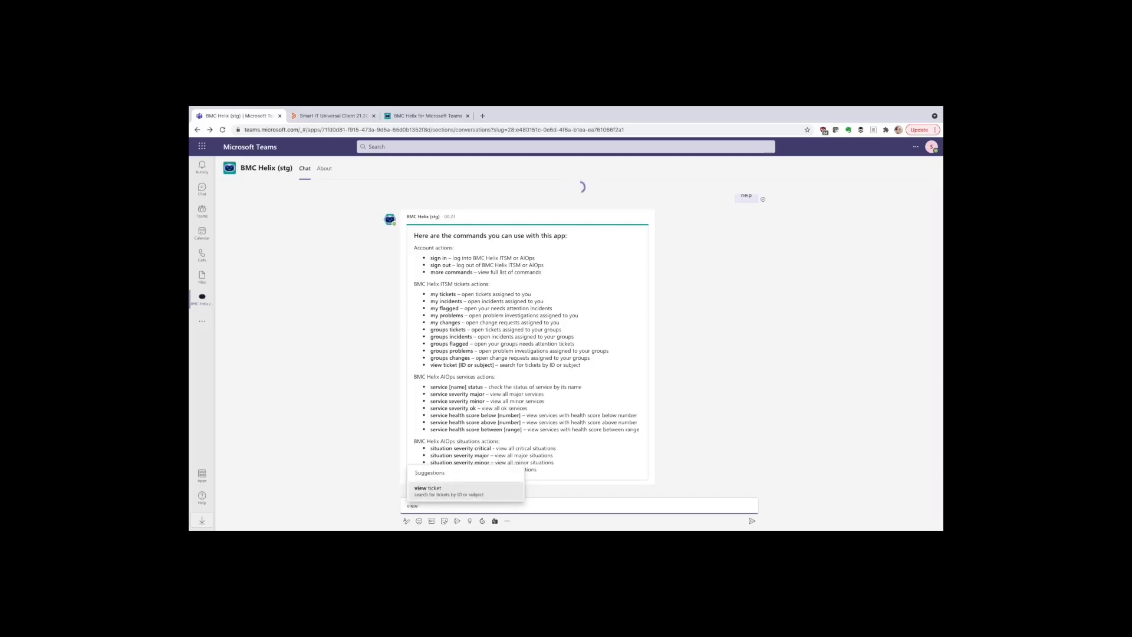
click(467, 495)
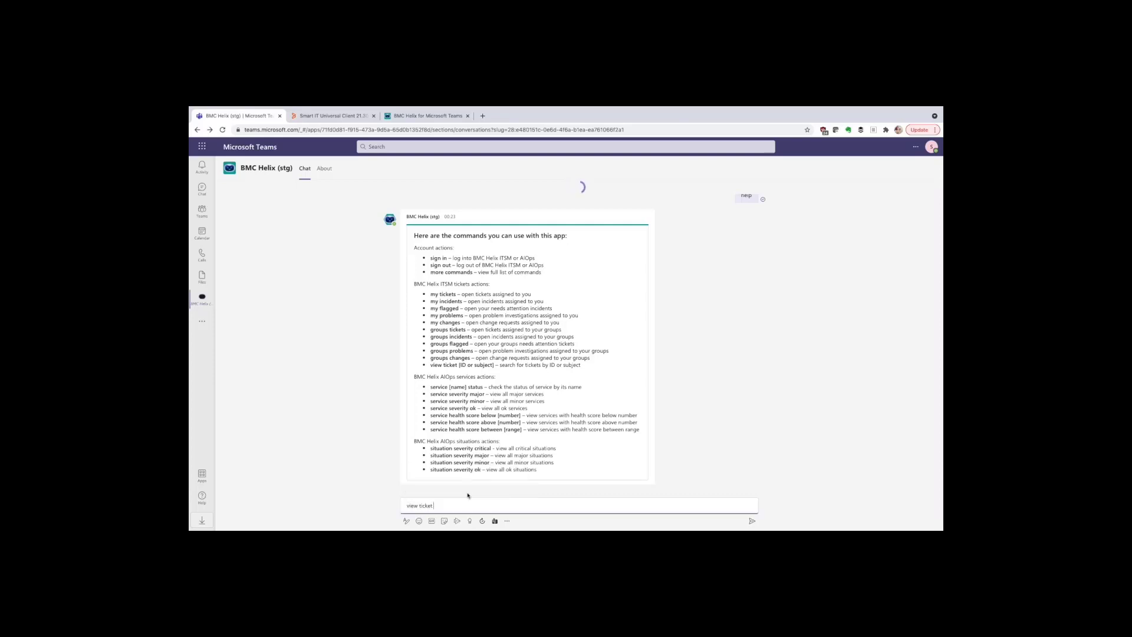
key(Return)
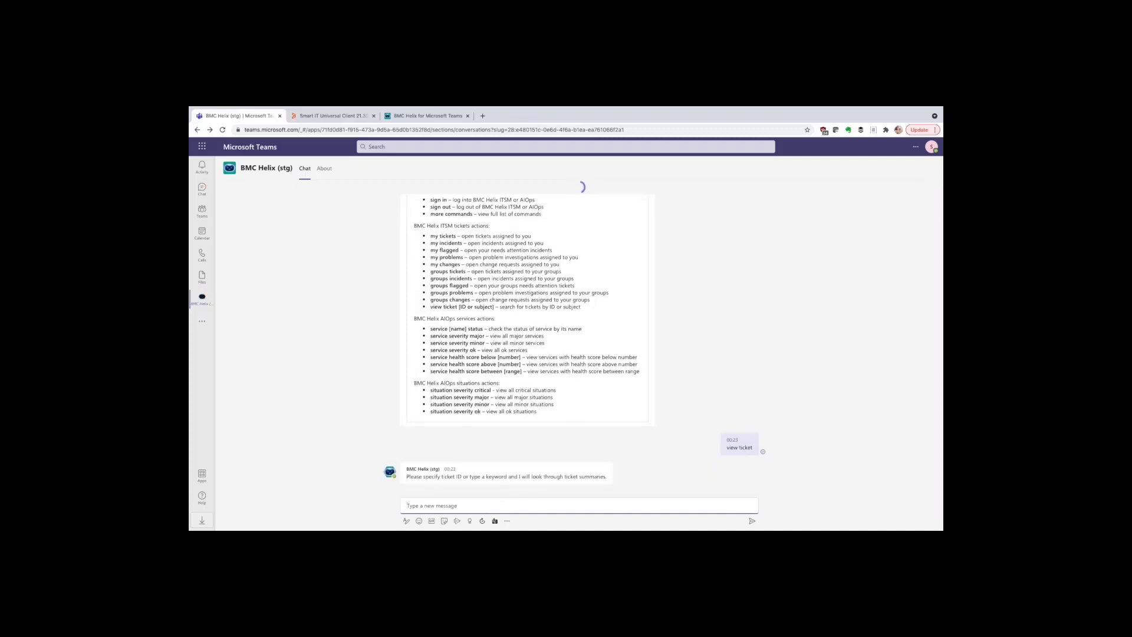
text(00)
key(Return)
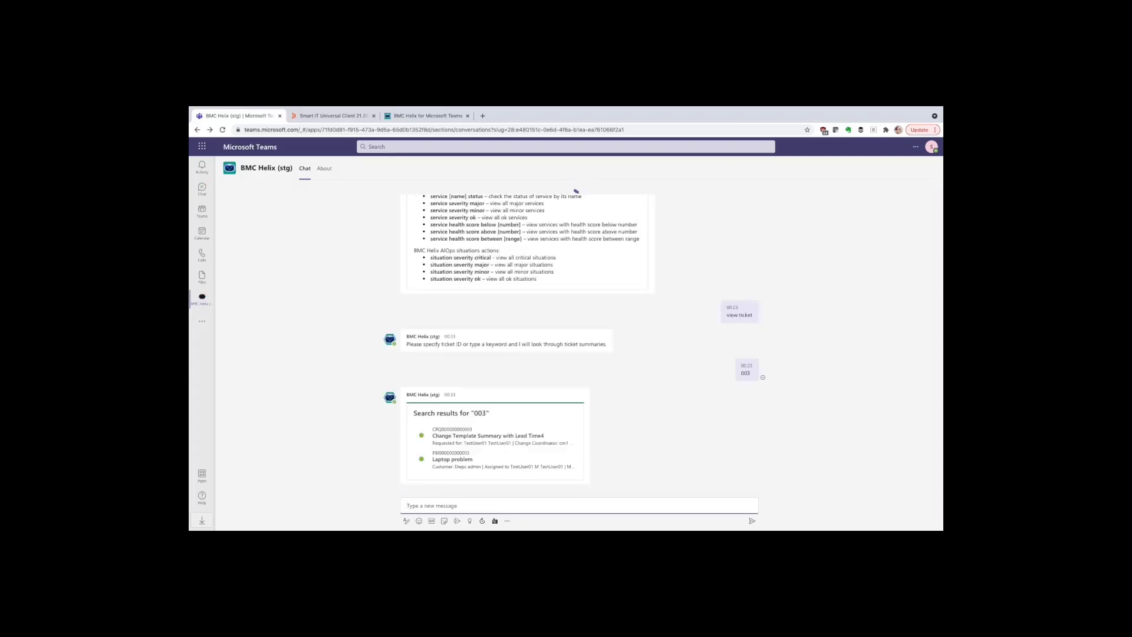
- Open the "Change Template Summary with Lead Time4" change request and update its status to Request For Authorization
click(488, 439)
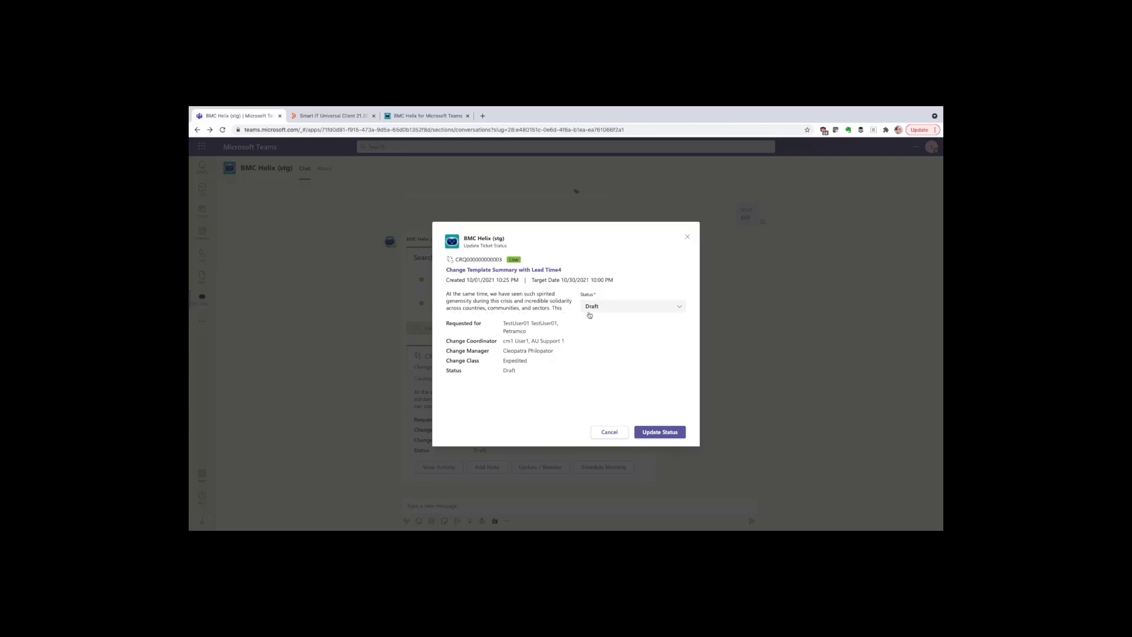
click(592, 307)
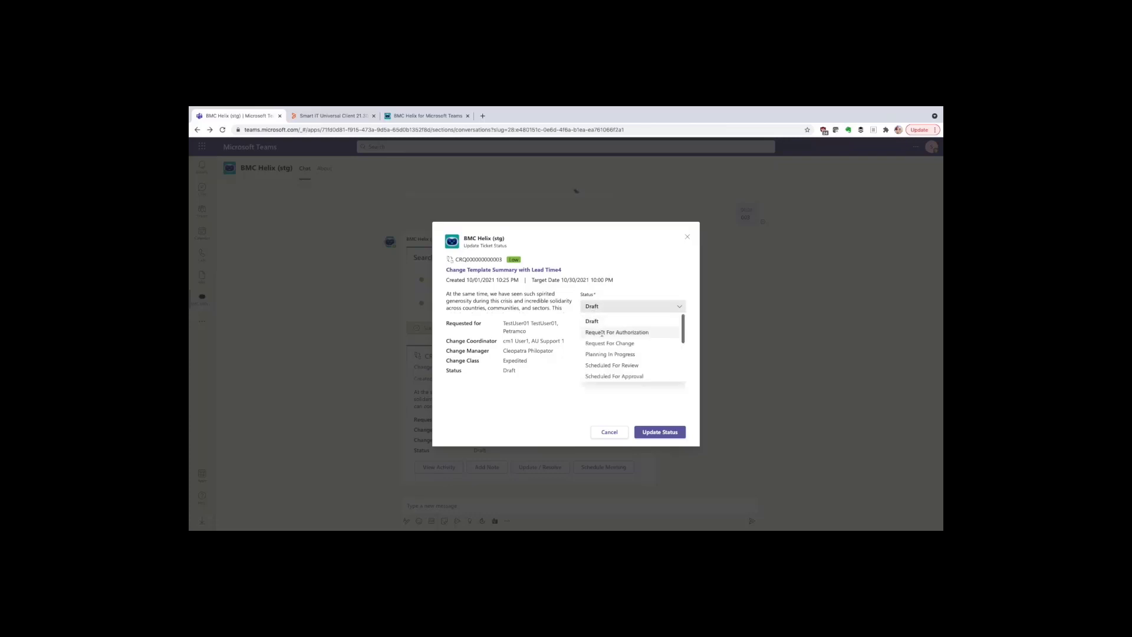
click(616, 332)
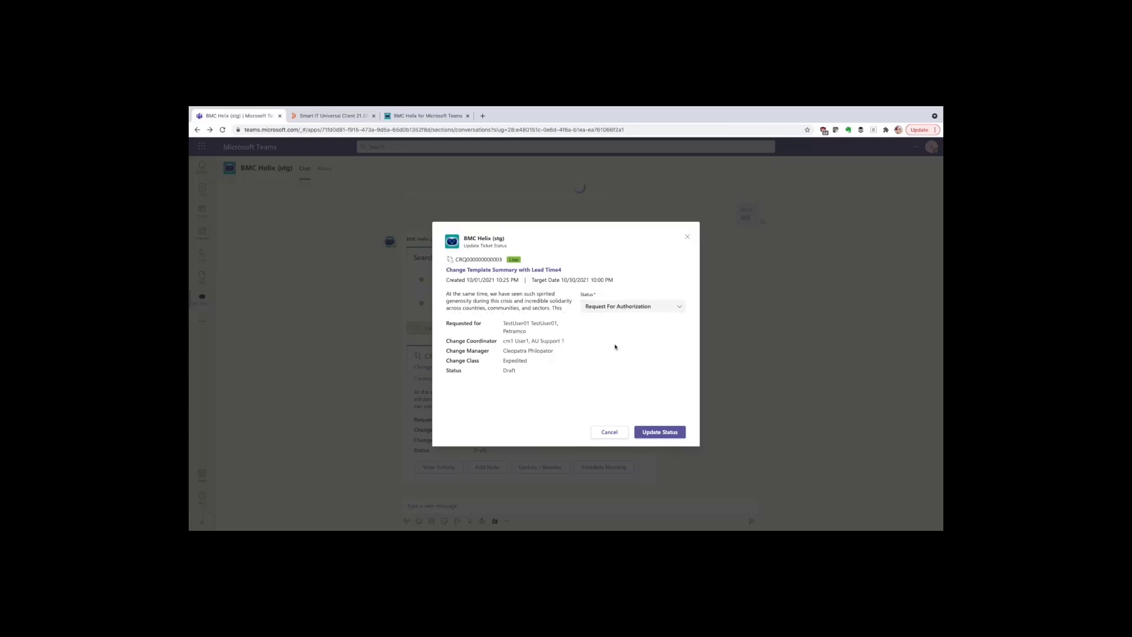
click(661, 433)
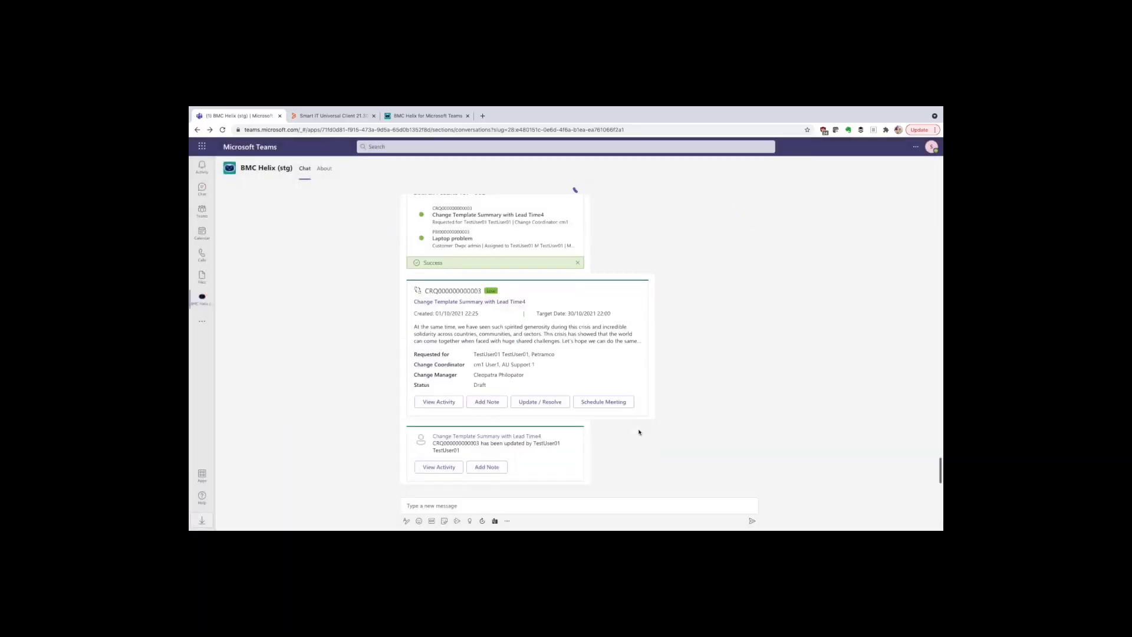
- View the activity of the updated "Change Template Summary with Lead Time4" change request
click(433, 468)
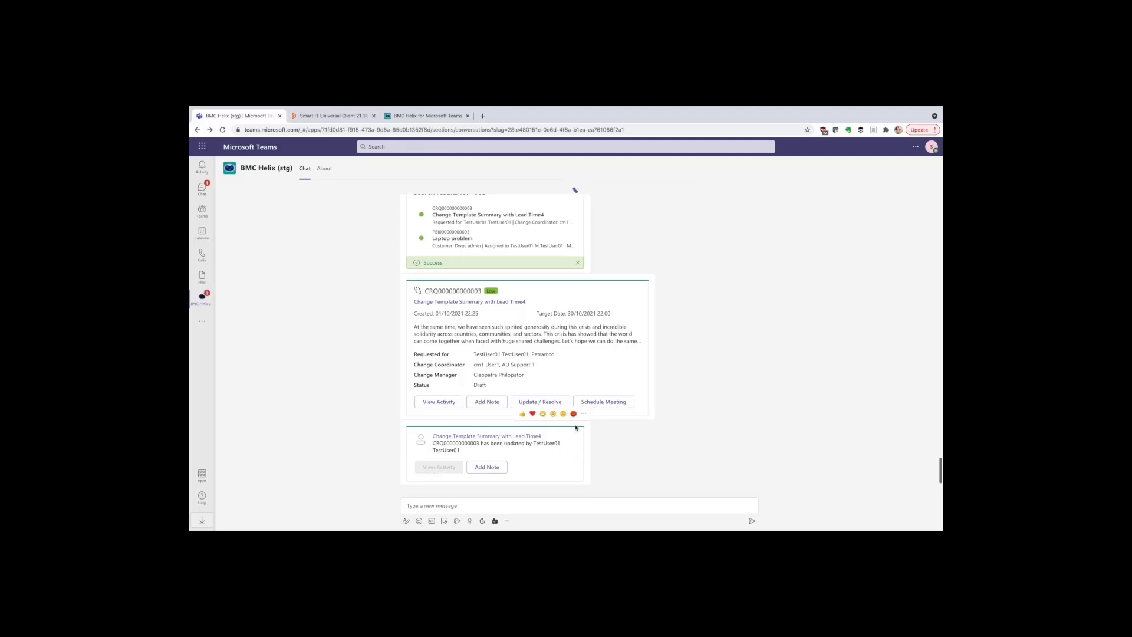